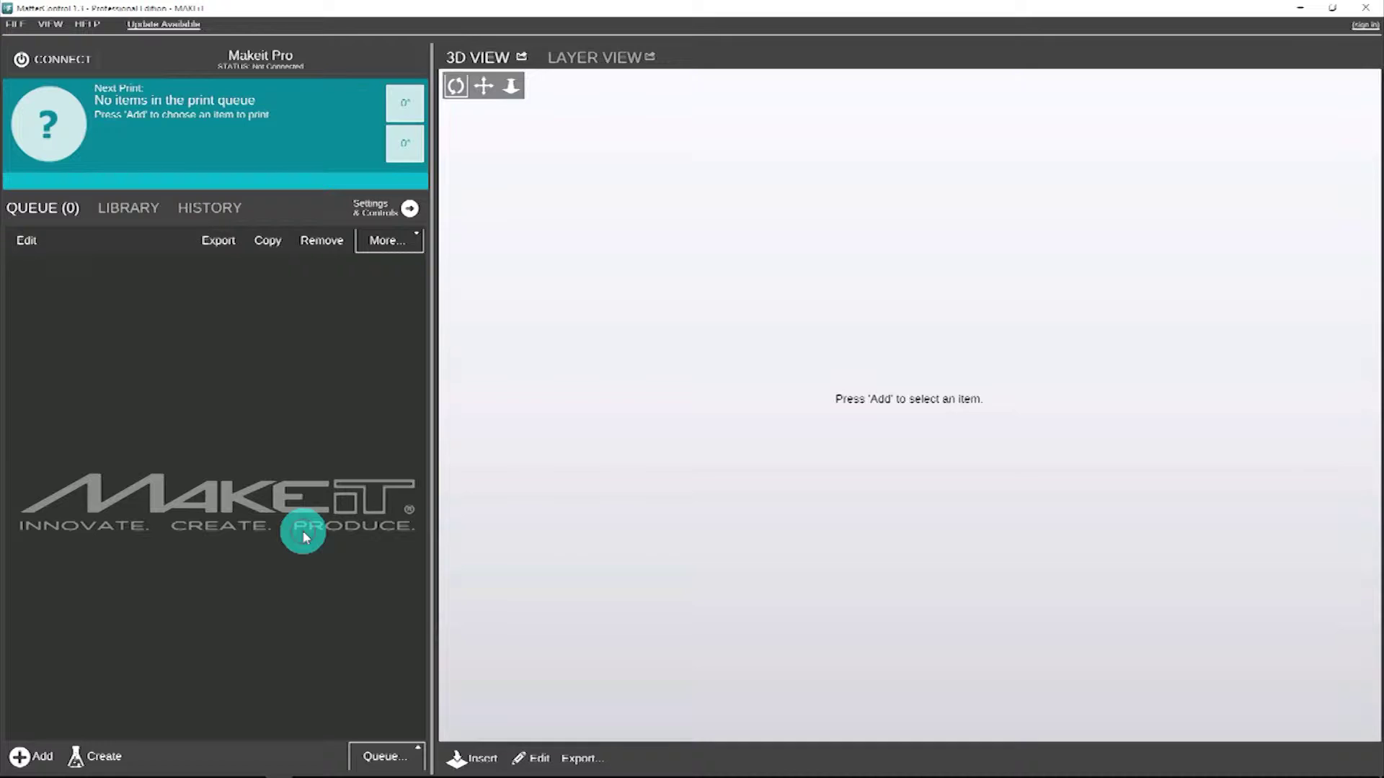
# Add twoMaterialSetup_One_1.stl to the print queue and place it on the bed
pyautogui.click(39, 759)
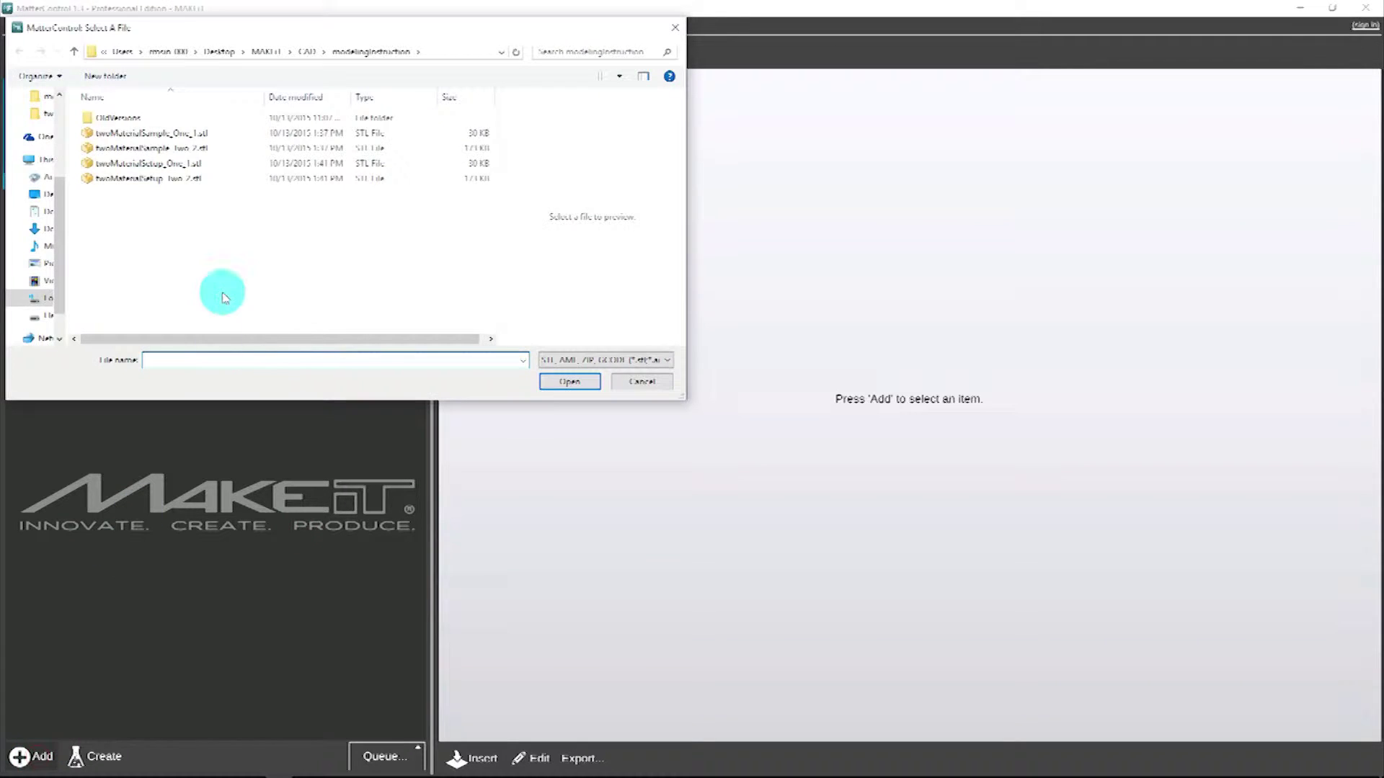
pyautogui.click(184, 171)
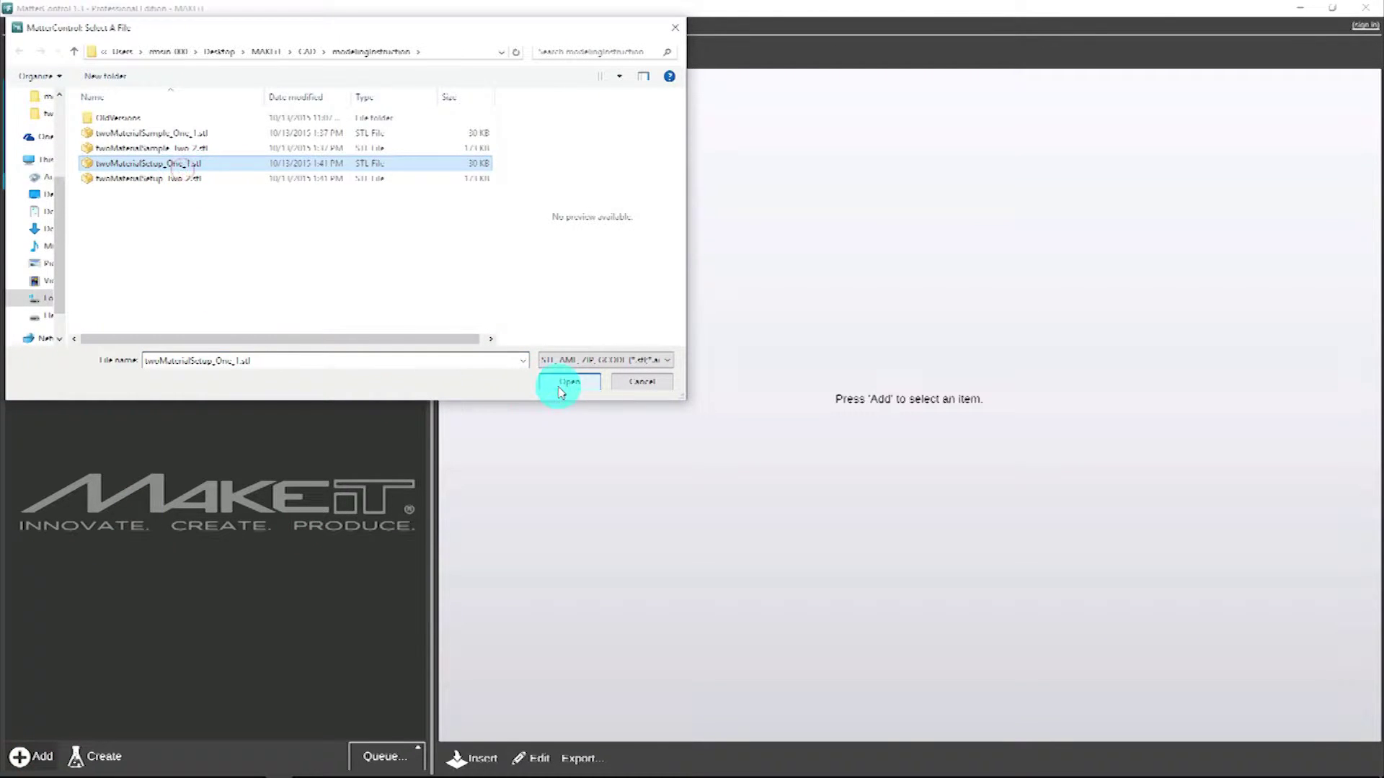
pyautogui.click(561, 387)
# Insert twoMaterialSetup_Two_2.stl into the scene beside the first part
pyautogui.moveTo(560, 386); pyautogui.dragTo(932, 495)
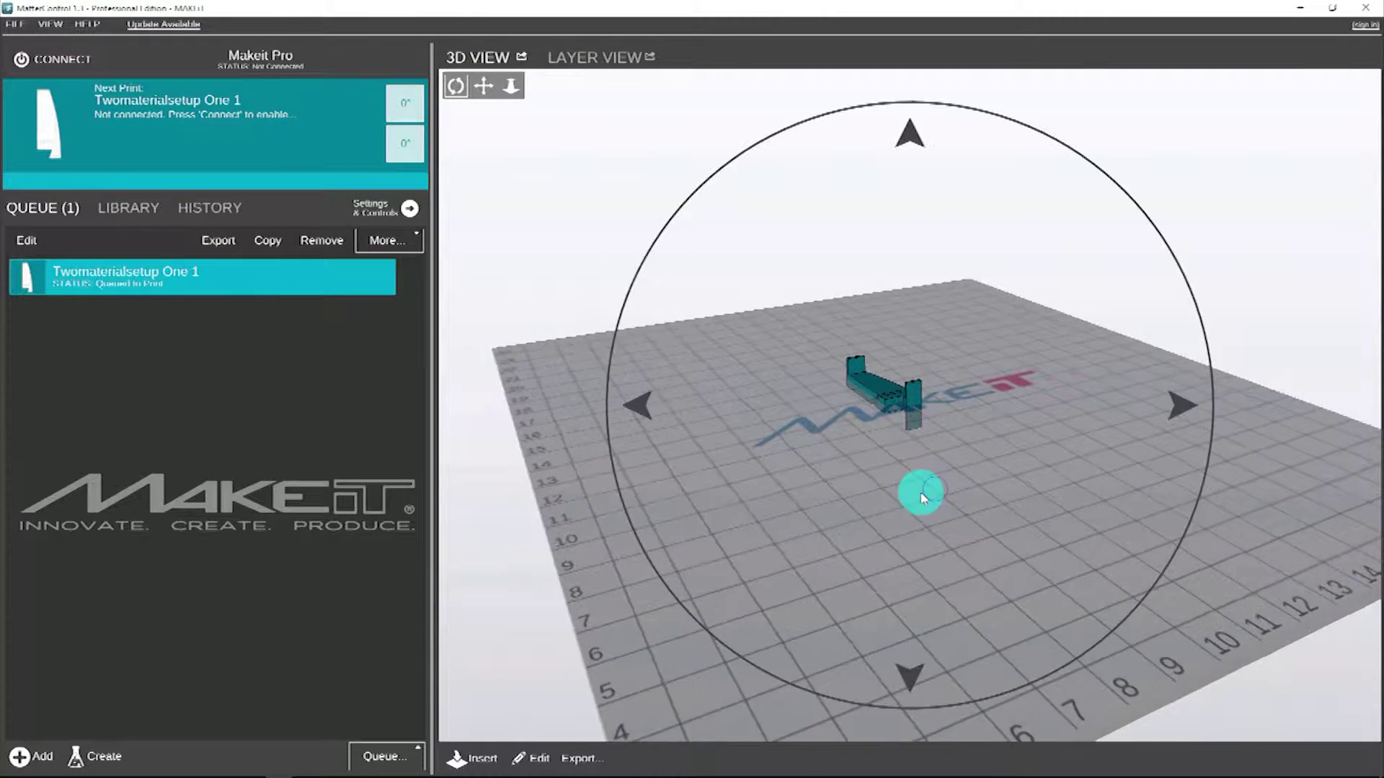
pyautogui.moveTo(933, 494); pyautogui.dragTo(875, 488)
pyautogui.click(532, 760)
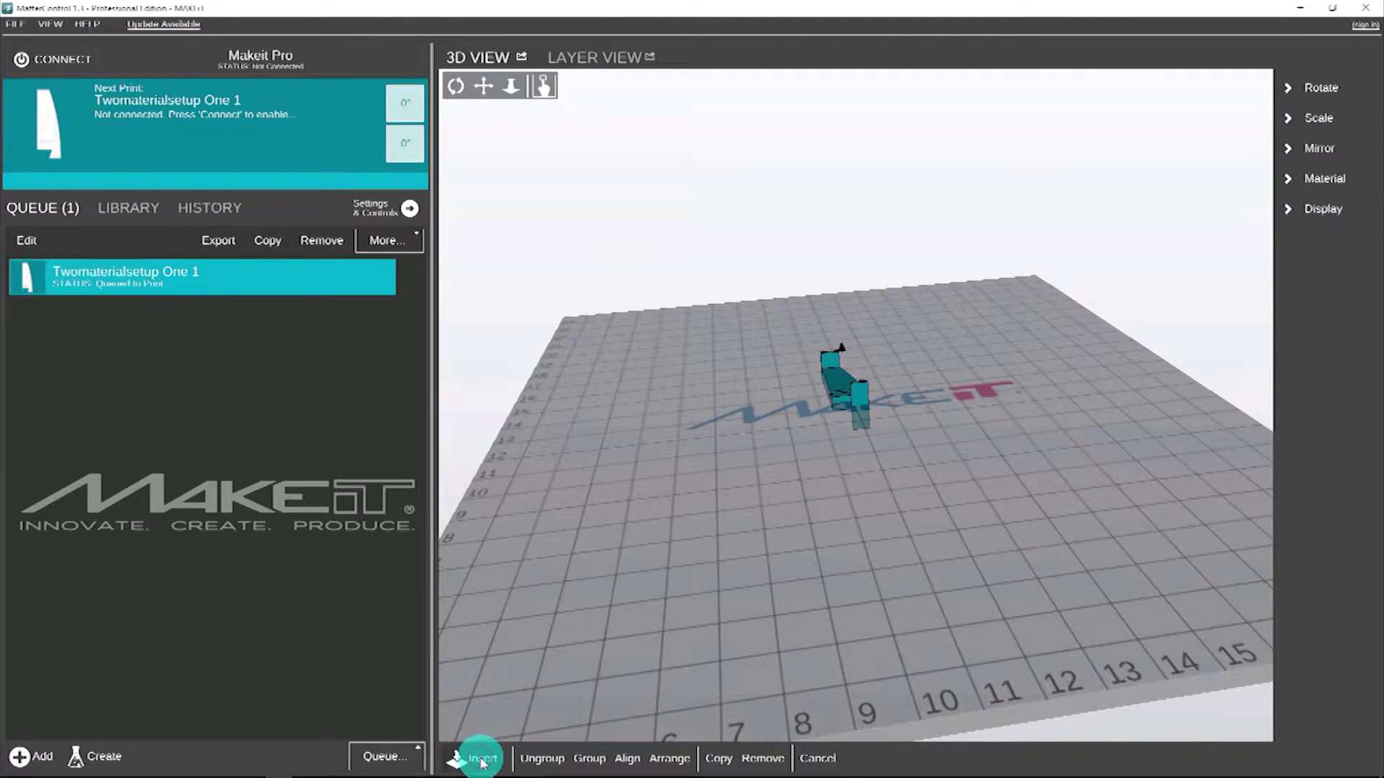
pyautogui.click(143, 179)
pyautogui.click(589, 386)
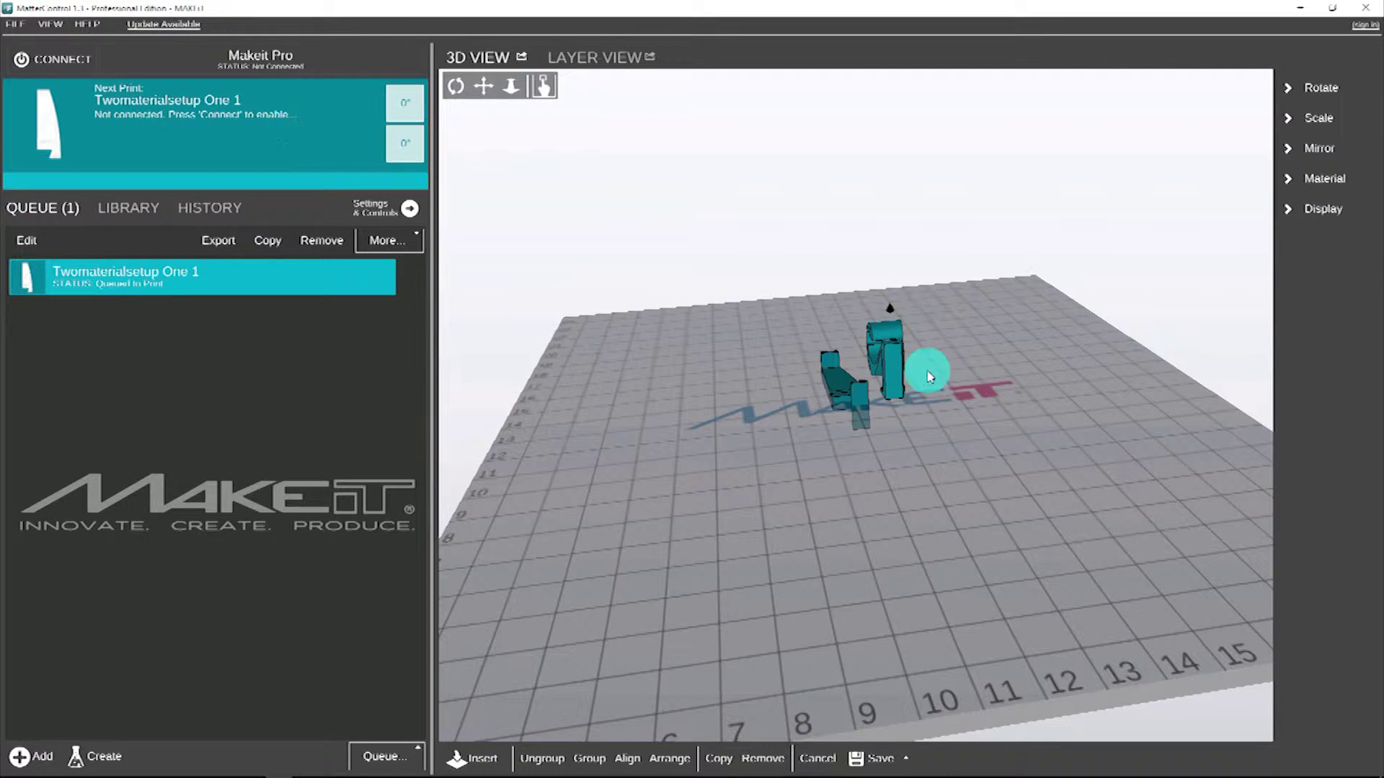
# Set the part's material extruder, switching between Extruder 2 and Extruder 1
pyautogui.click(1326, 178)
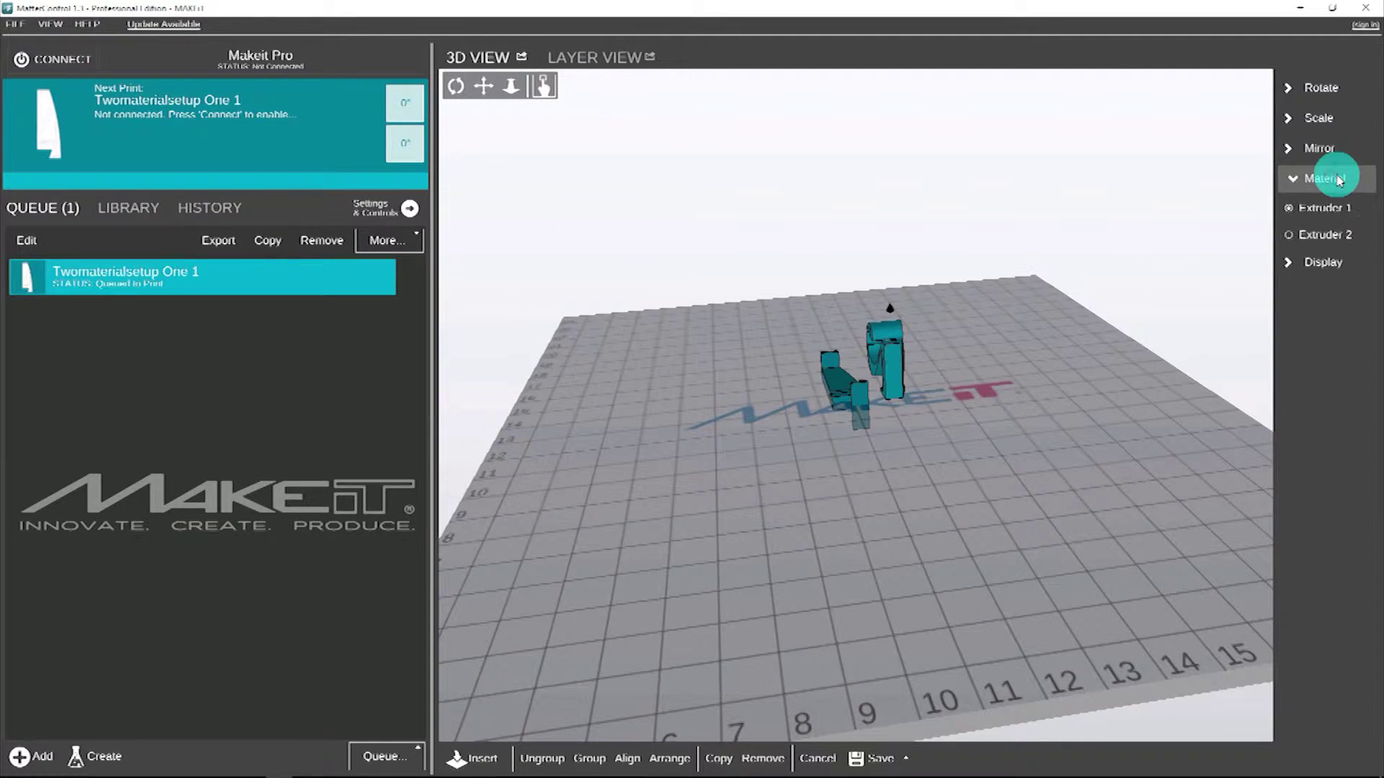
pyautogui.click(1325, 246)
pyautogui.click(1321, 208)
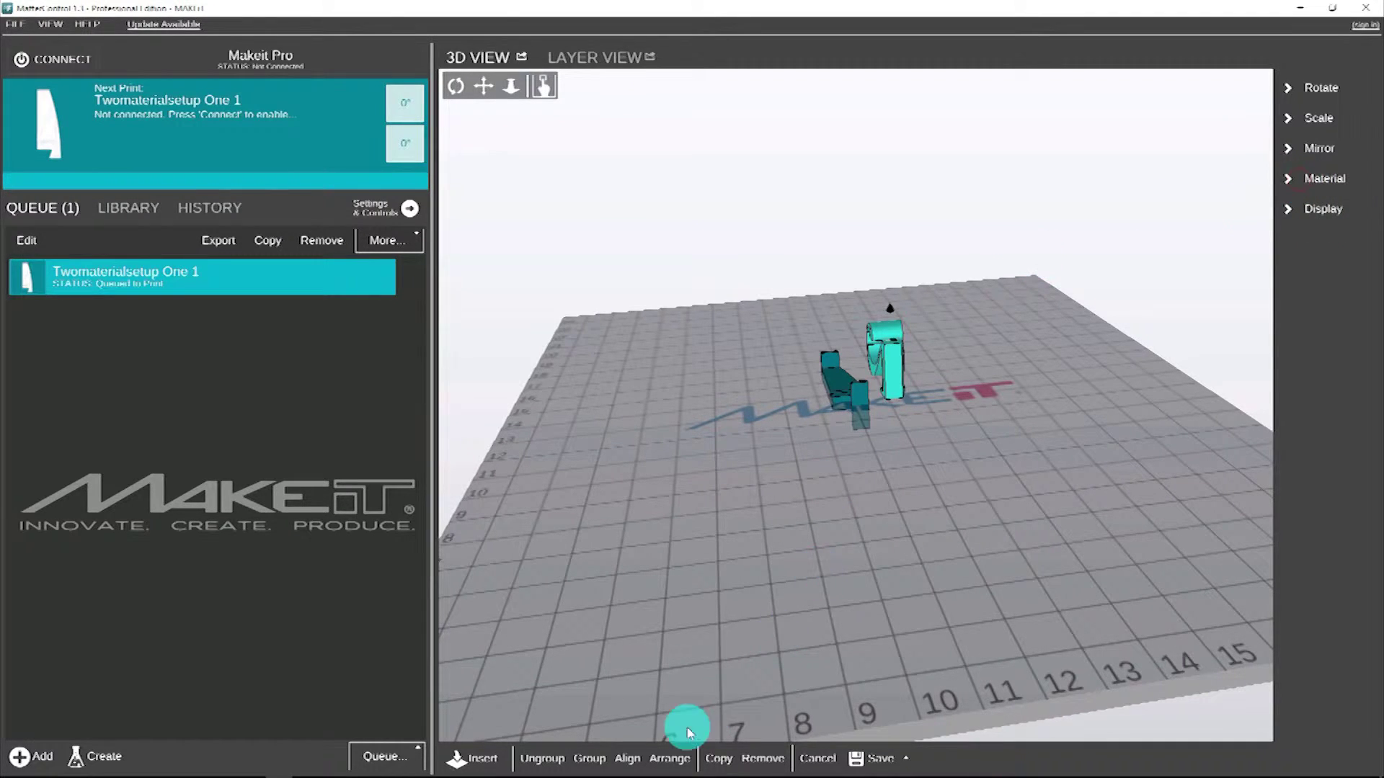
# Align the two parts into one numeral '2' and rotate it twice to lie flat
pyautogui.click(635, 761)
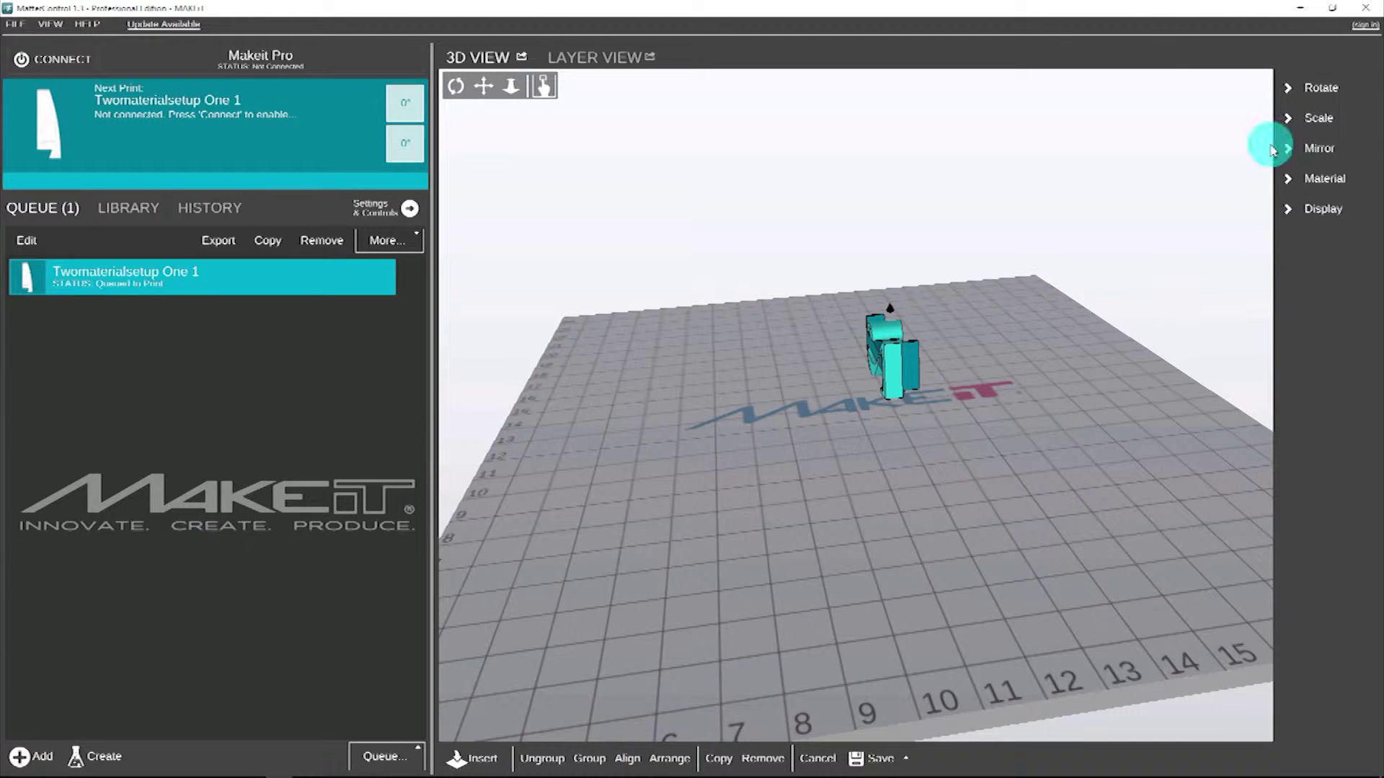
pyautogui.click(1317, 91)
pyautogui.click(1325, 145)
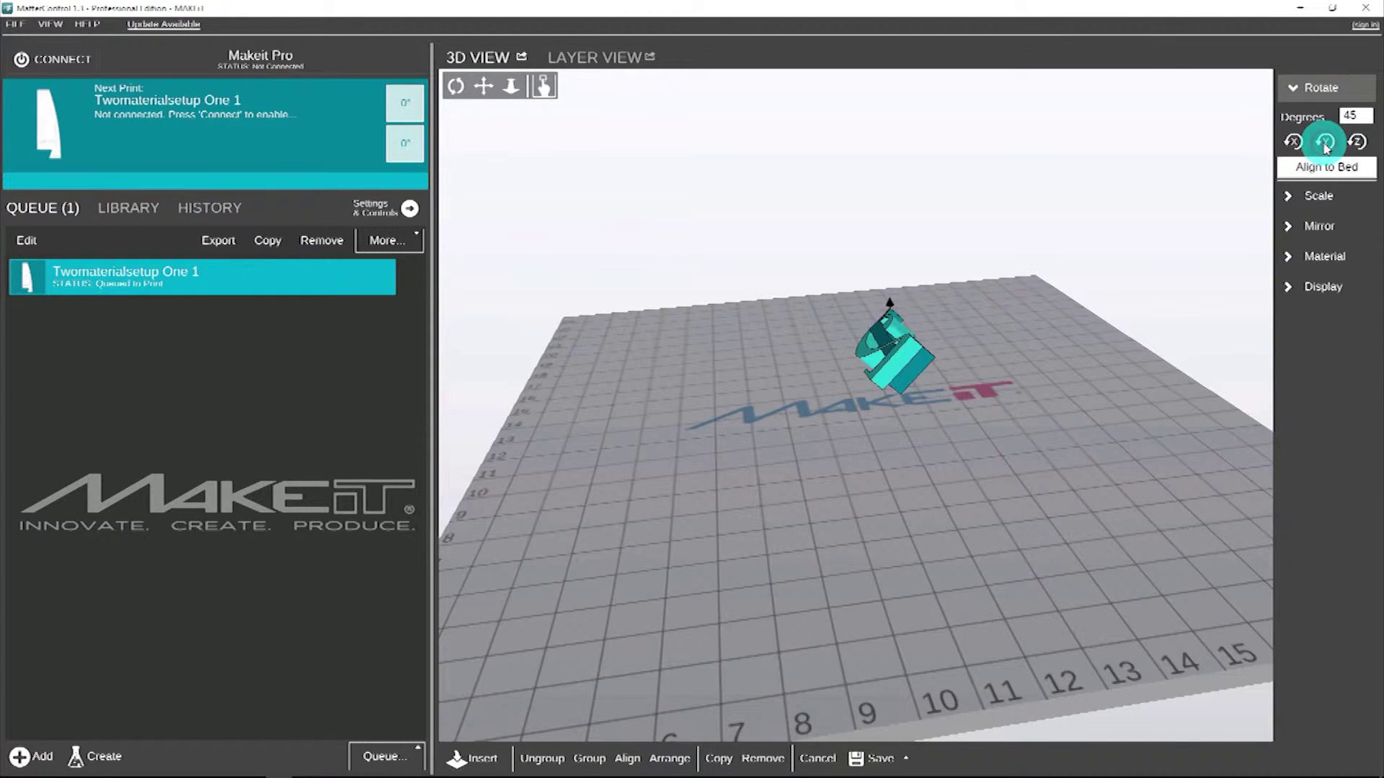
pyautogui.click(1325, 145)
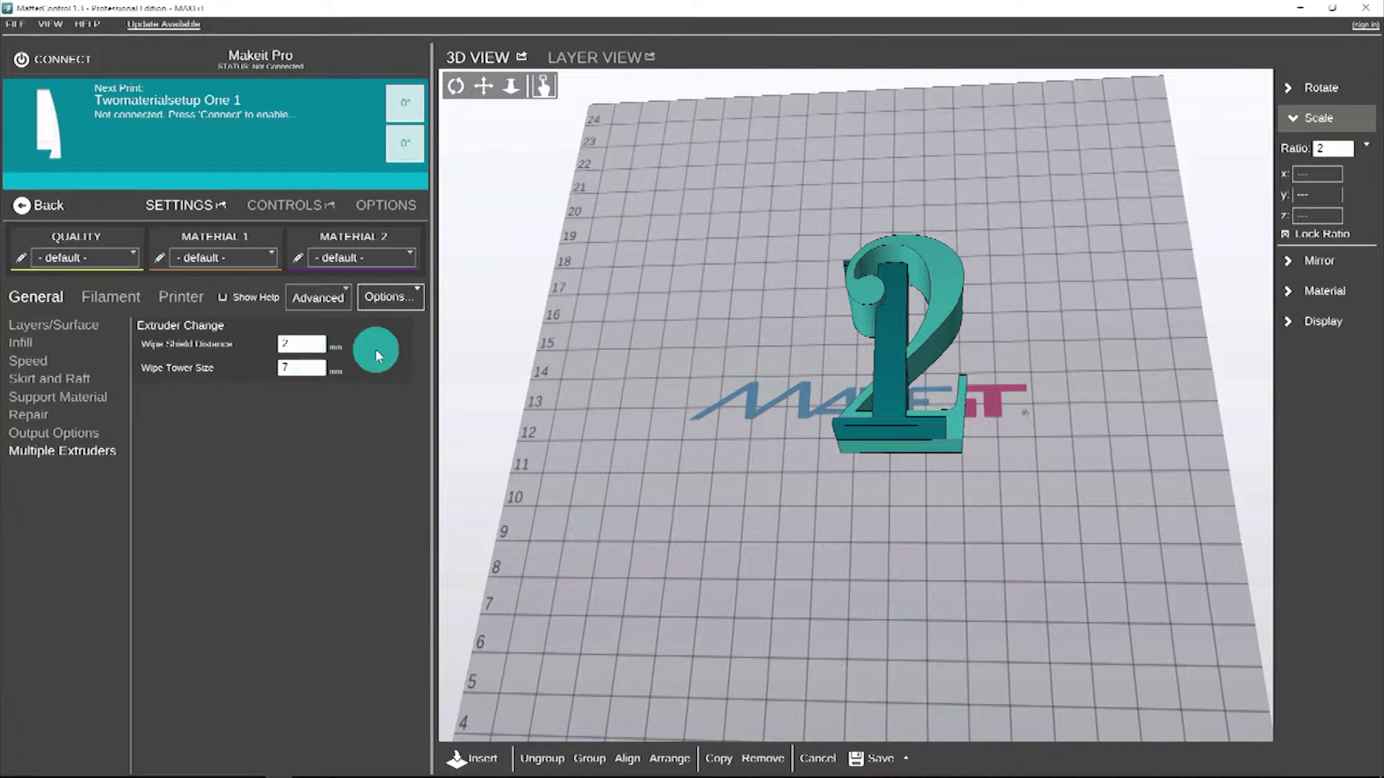
pyautogui.click(600, 67)
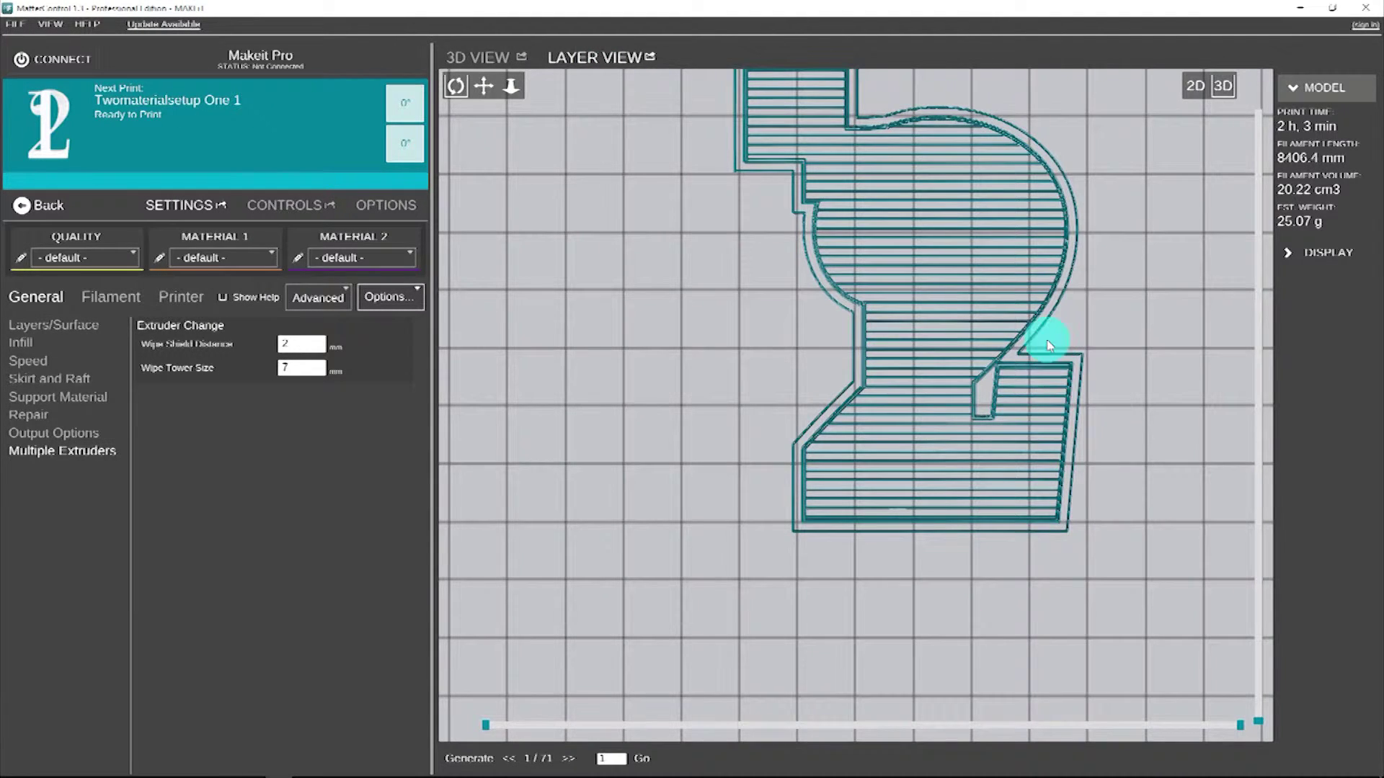
# Tilt the sliced '2' into a 3D view and step up to layer 15 of 71
pyautogui.moveTo(1048, 347); pyautogui.dragTo(1066, 310)
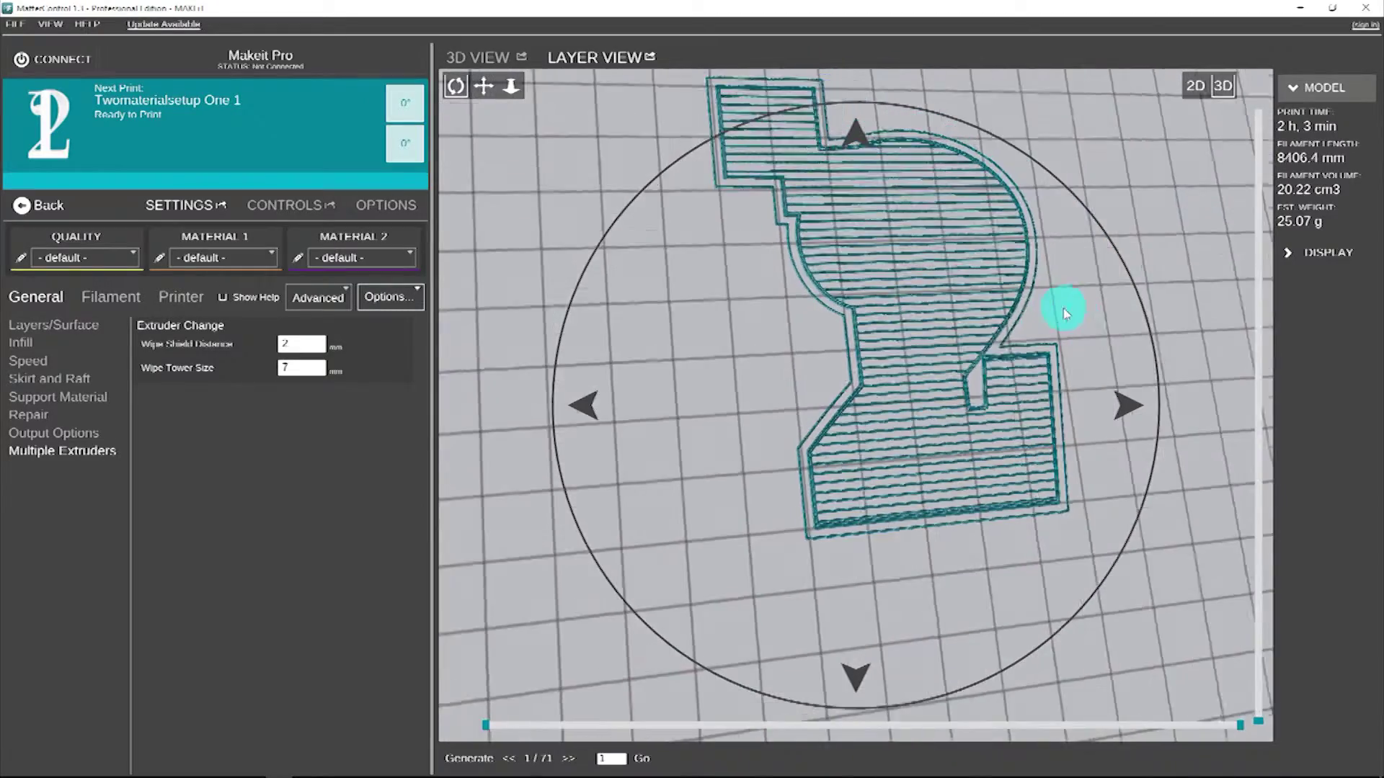
pyautogui.moveTo(1258, 721); pyautogui.dragTo(1271, 612)
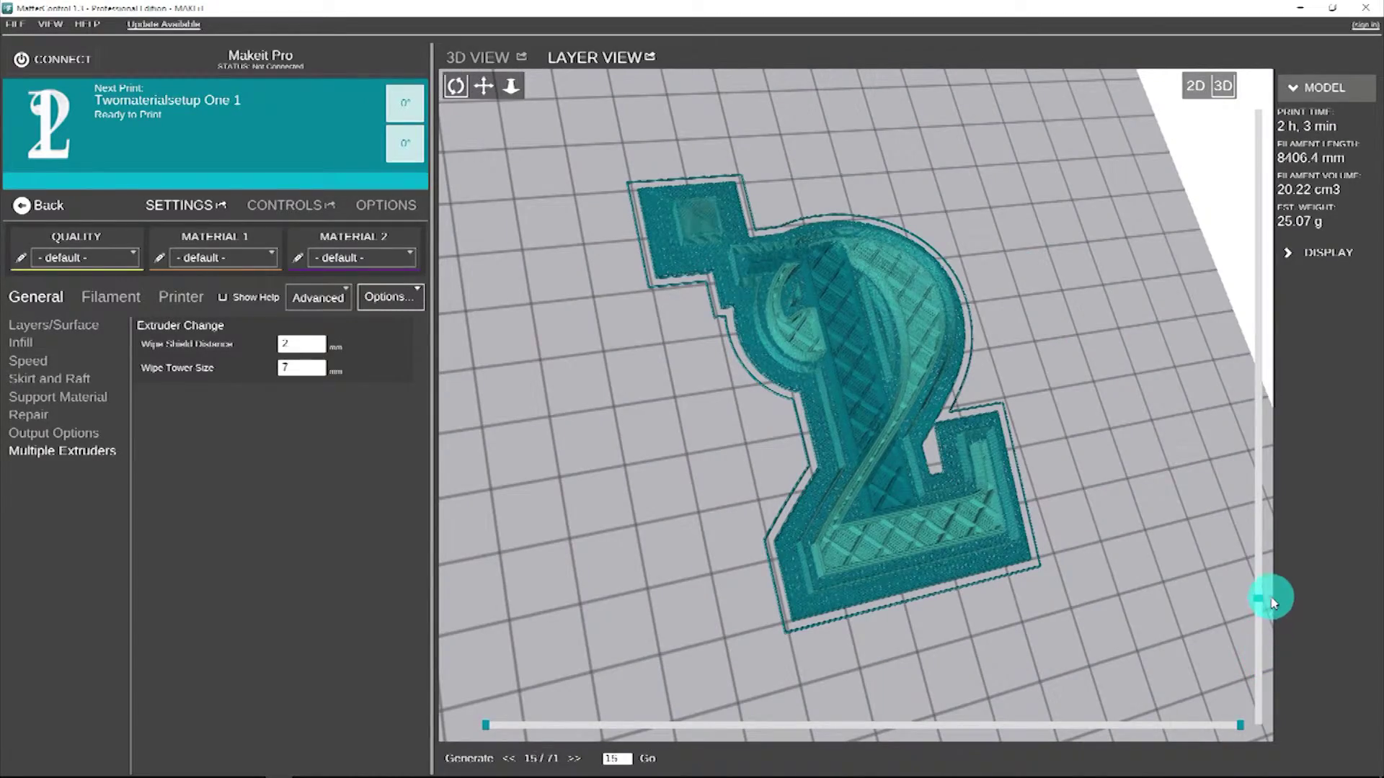